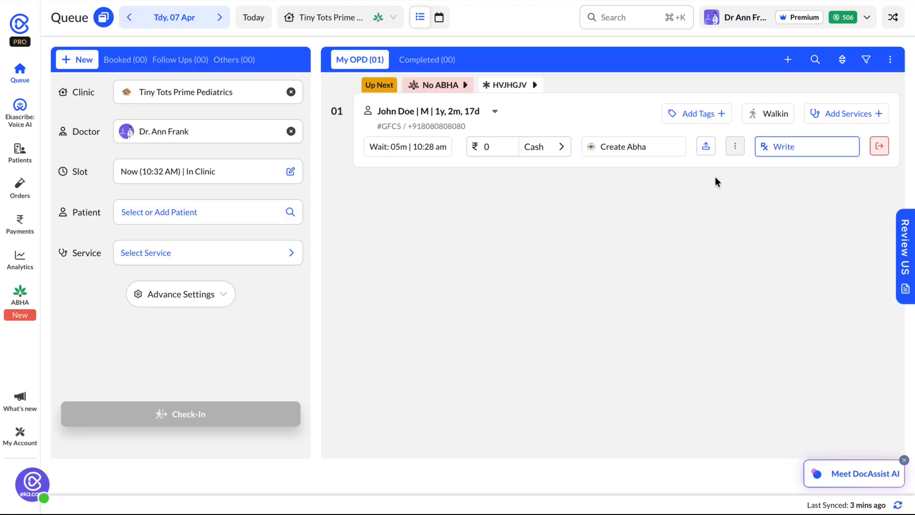
Open the message configuration in the account's settings and preferences, and enable Vaccination Reminders
left_click(742, 23)
scroll(751, 265, "down", 3)
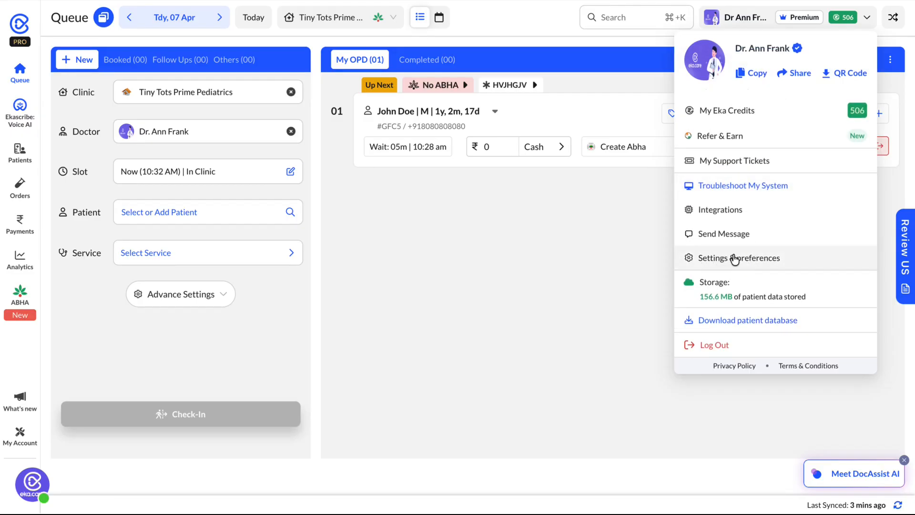
left_click(734, 259)
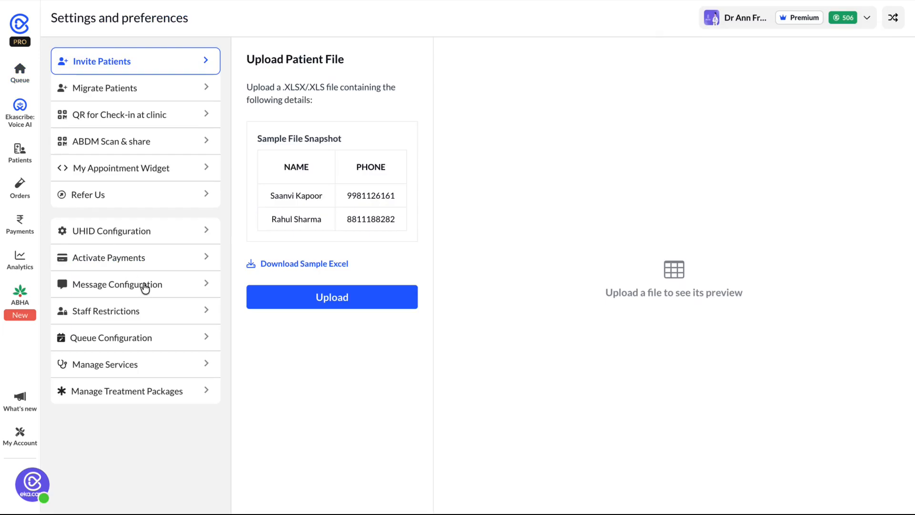
left_click(127, 289)
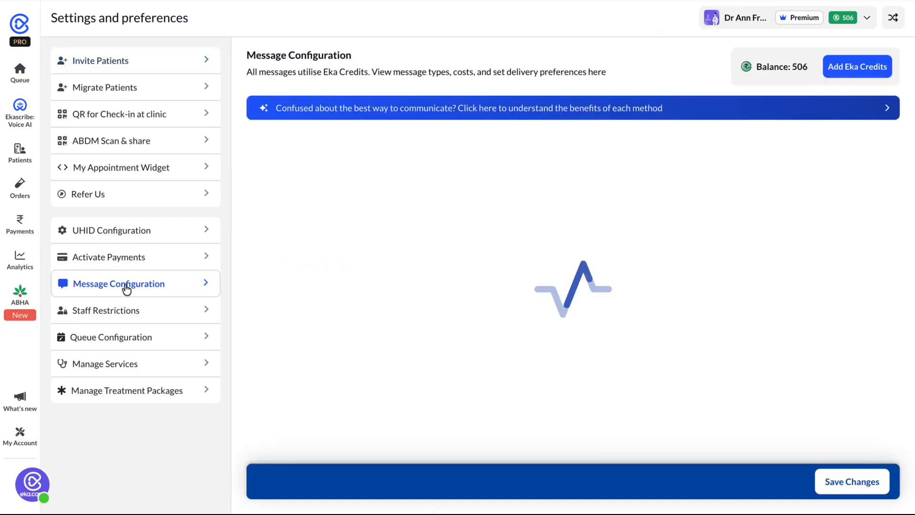
scroll(389, 339, "down", 2)
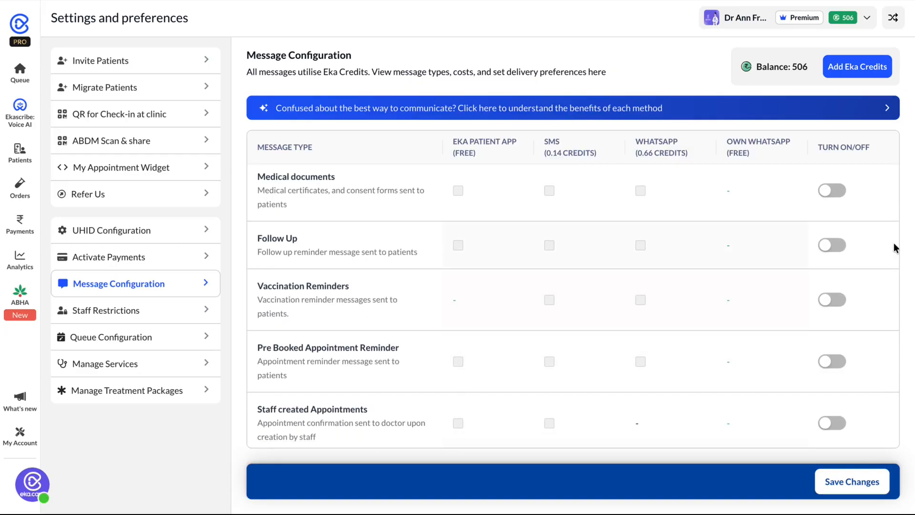
left_click(828, 303)
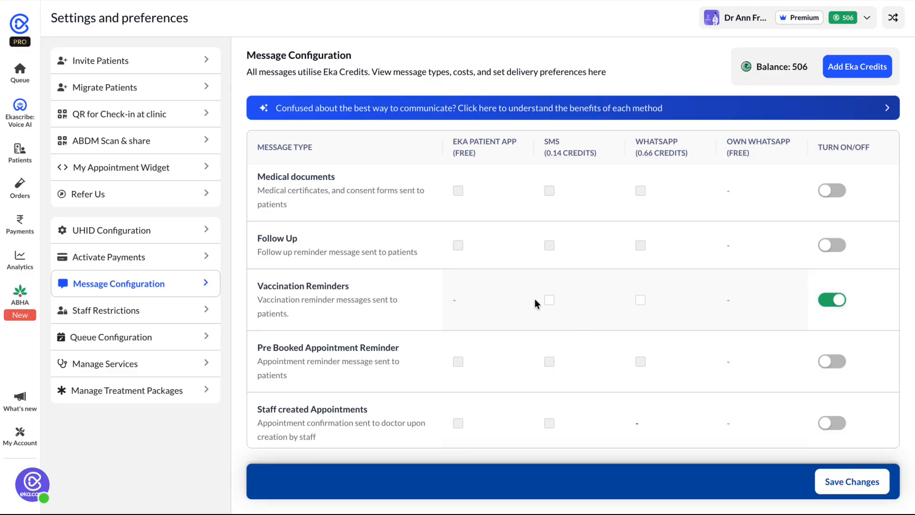
Choose SMS and WhatsApp as the delivery channels for Vaccination Reminders and save the message configuration
left_click(549, 300)
left_click(549, 299)
left_click(550, 301)
left_click(641, 300)
left_click(550, 302)
left_click(549, 301)
left_click(847, 484)
Start writing a prescription for the patient in the queue, then enable and save Vaccination Chart in the pad configuration
left_click(20, 72)
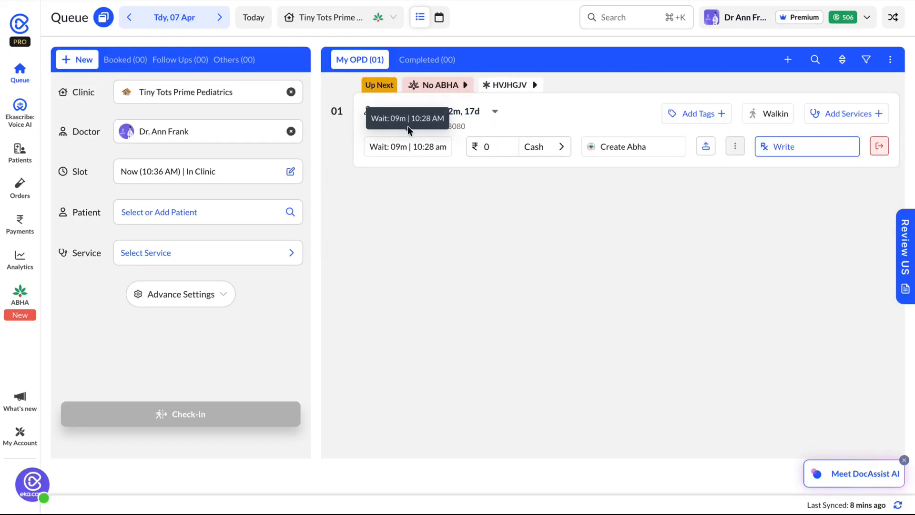
left_click(794, 148)
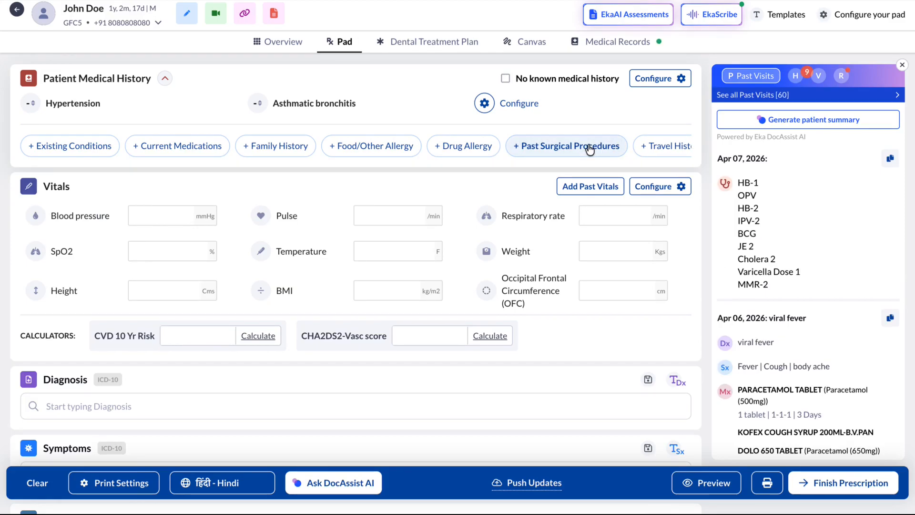
left_click(846, 20)
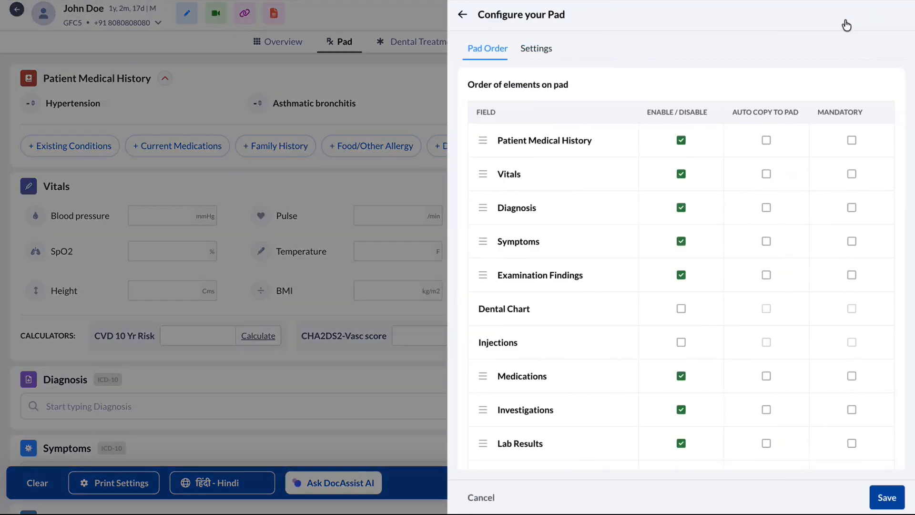
left_click(542, 51)
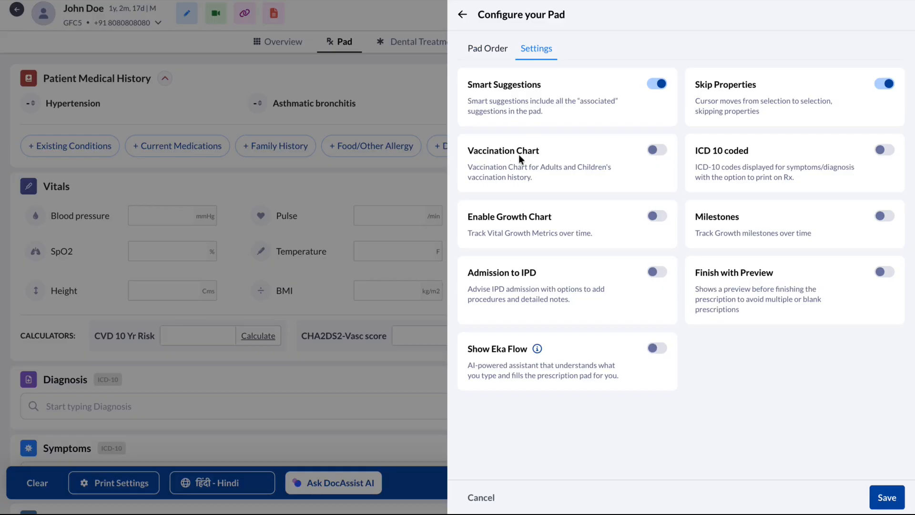
left_click(657, 151)
left_click(888, 501)
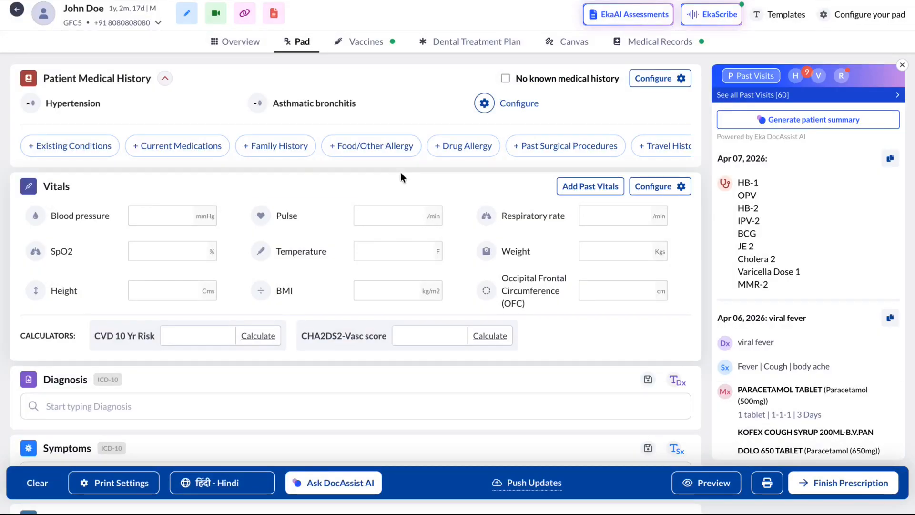
Open the patient's vaccination chart and select all doses scheduled for Birth, 6 Weeks, 10 Weeks and 14 Weeks
left_click(367, 43)
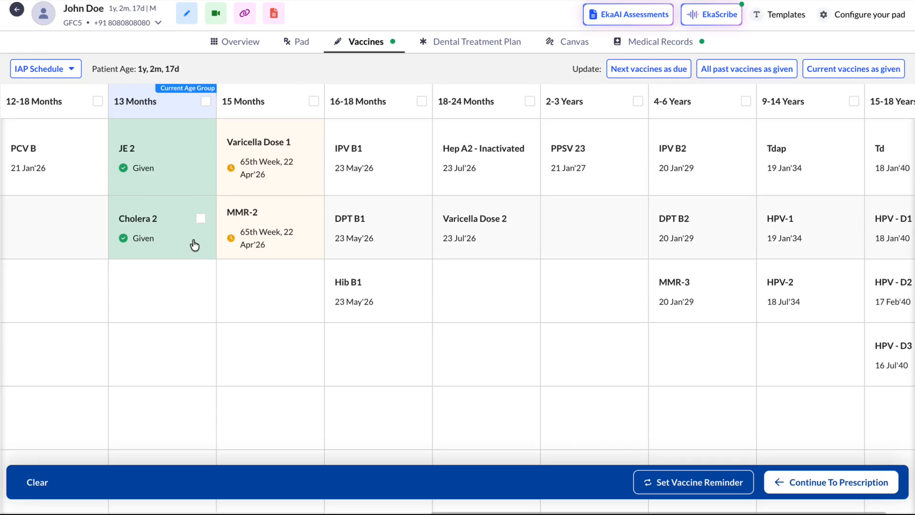
scroll(194, 242, "left", 10)
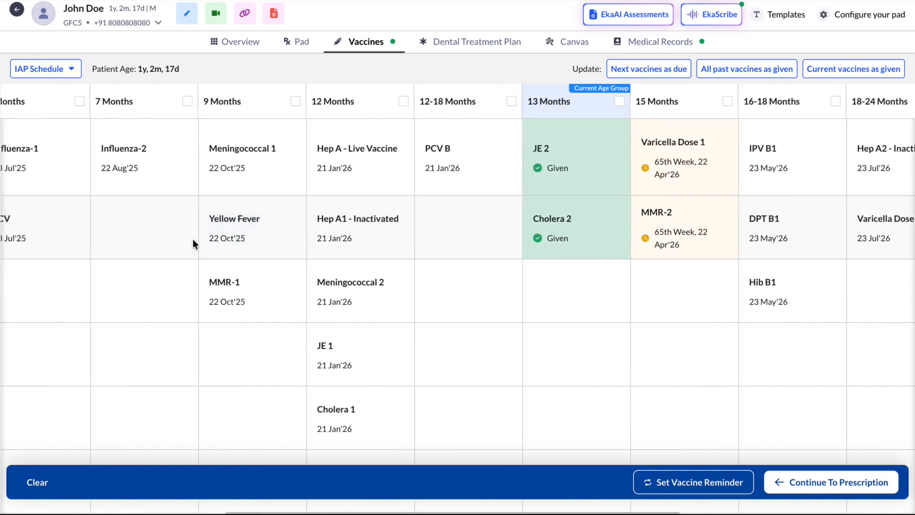
scroll(193, 242, "left", 5)
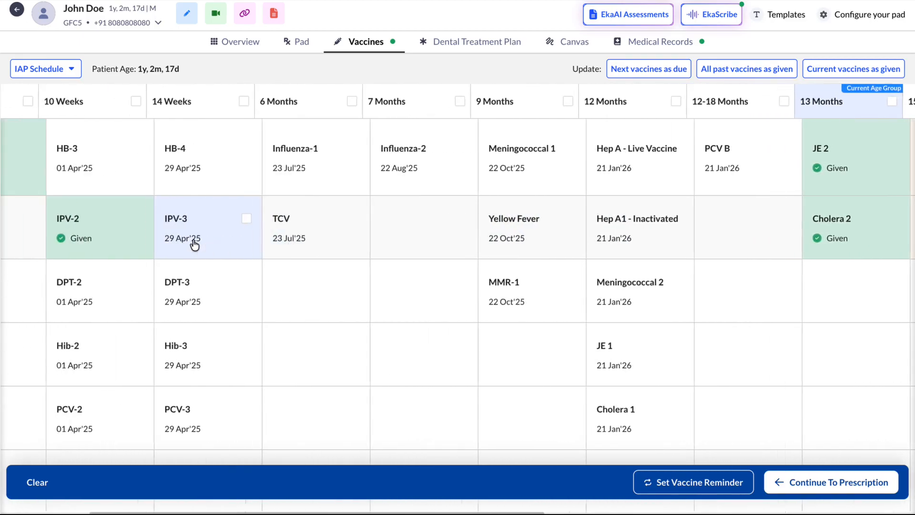
scroll(194, 245, "left", 1)
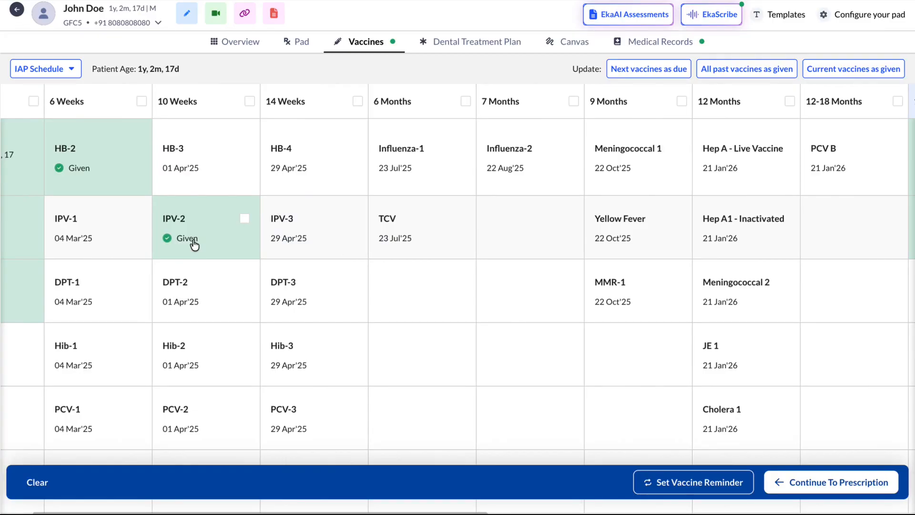
scroll(195, 245, "left", 5)
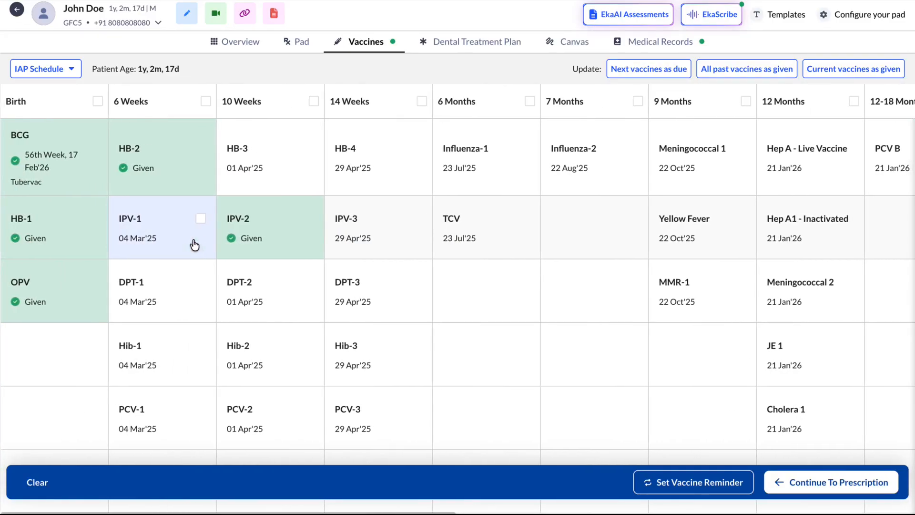
left_click(98, 101)
left_click(205, 101)
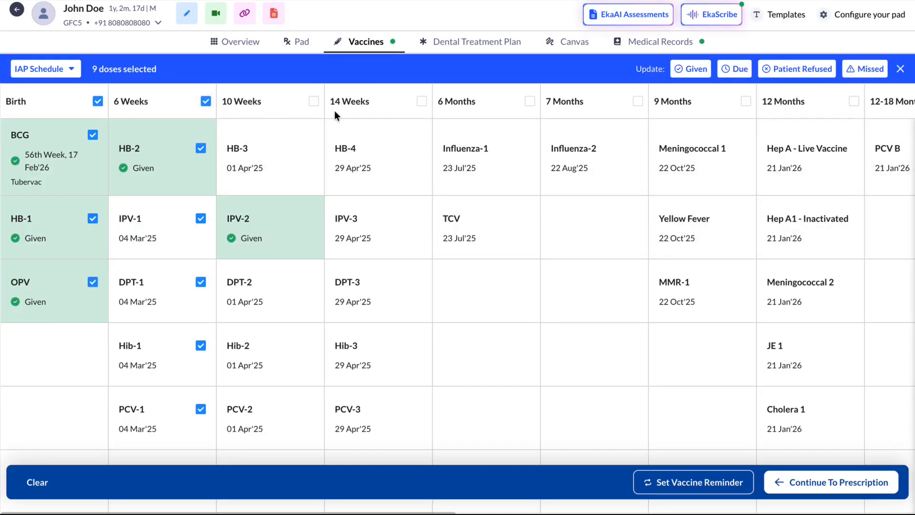
left_click(314, 101)
left_click(422, 101)
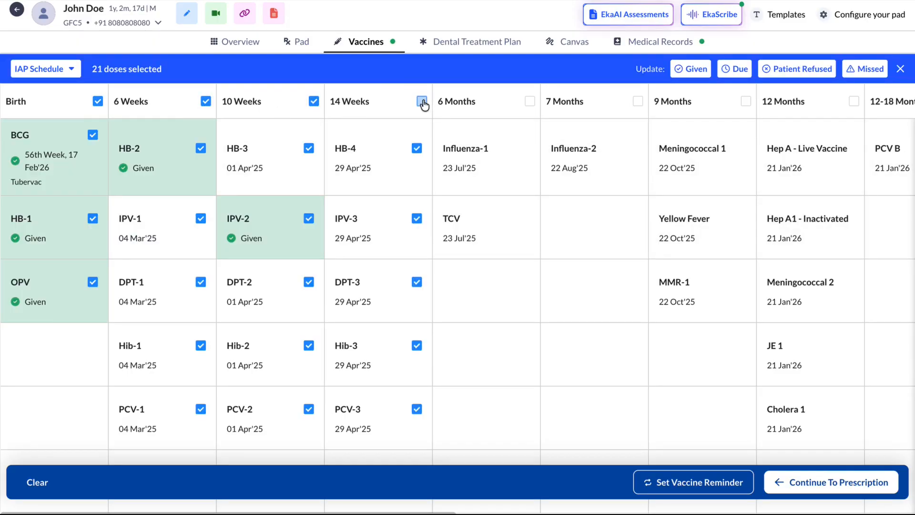
Add all 6, 7 and 9 Months doses to the selection, plus Hep A - Live Vaccine and Meningococcal 2 at 12 Months
left_click(530, 102)
left_click(637, 102)
scroll(637, 105, "right", 4)
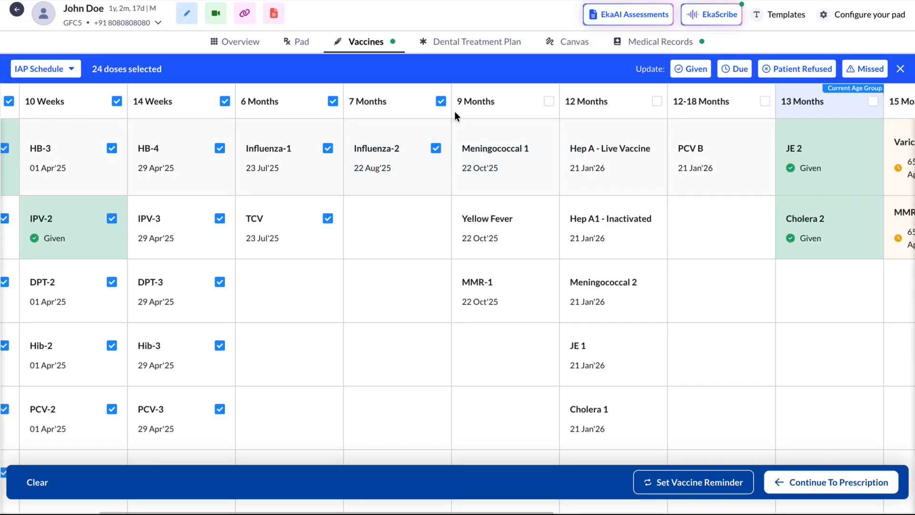
left_click(549, 101)
scroll(564, 184, "right", 3)
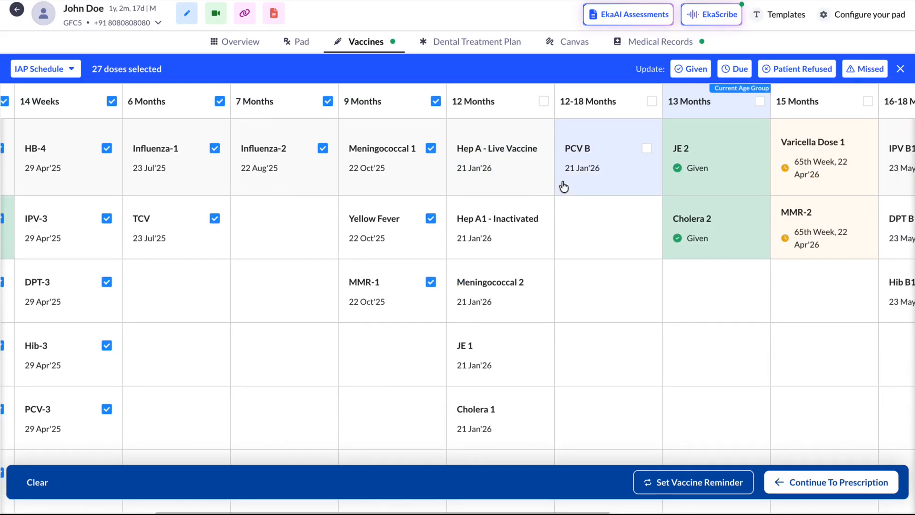
left_click(539, 148)
left_click(538, 282)
Mark the selected doses as Given, entering date 02 Feb'26 and brand Tubervac for BCG, and save the update
scroll(536, 282, "right", 5)
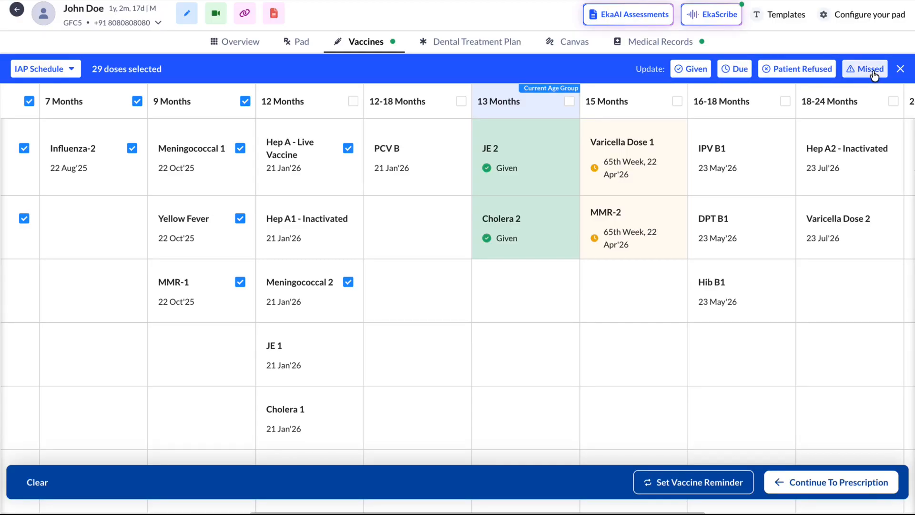
left_click(686, 75)
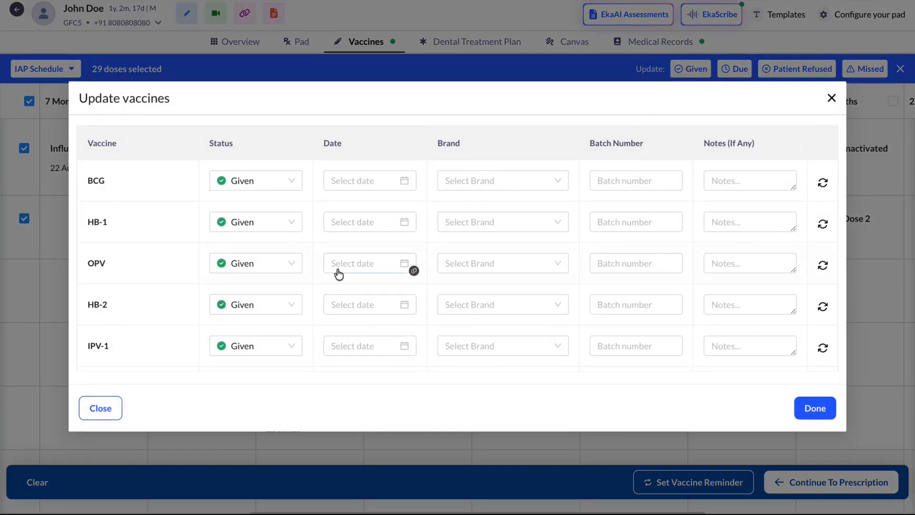
left_click(403, 181)
left_click(365, 257)
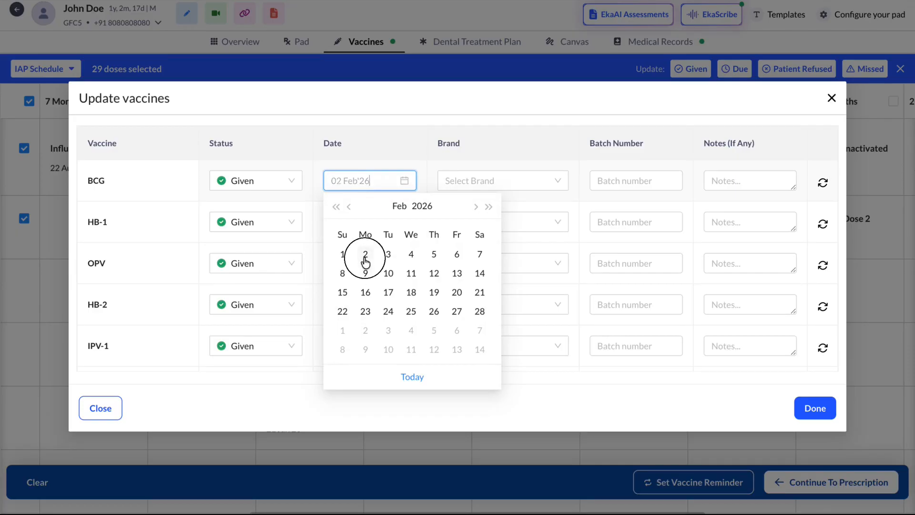
left_click(556, 180)
left_click(463, 208)
left_click(624, 181)
left_click(738, 183)
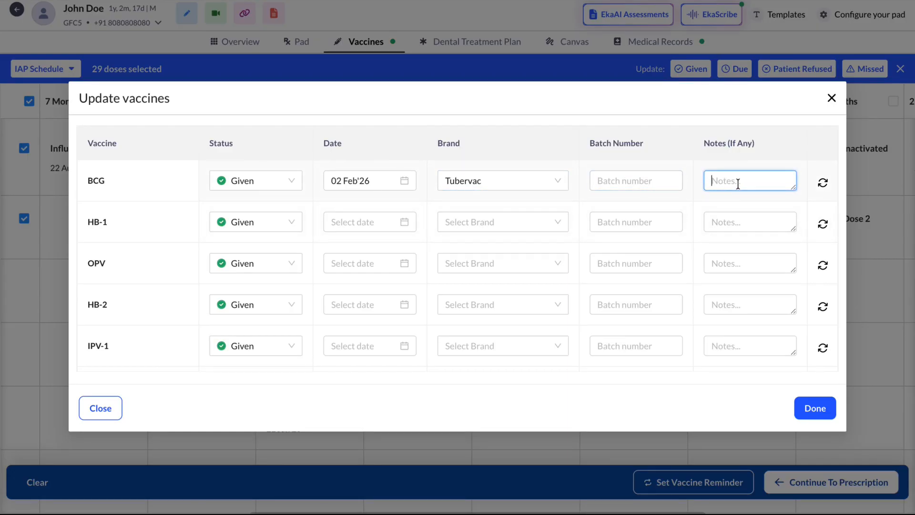
left_click(811, 409)
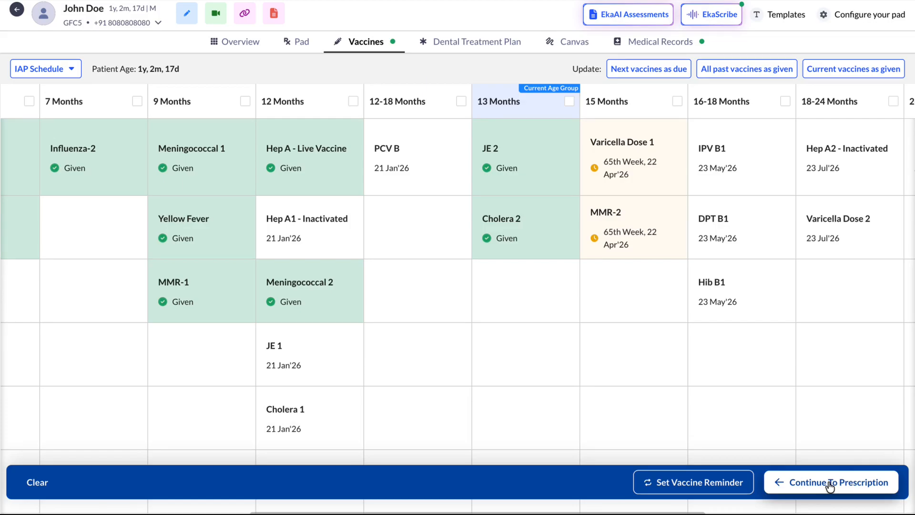
Select both 15 Months doses, Varicella Dose 1 and MMR-2, and bring up the vaccine reminder dialog
scroll(680, 381, "right", 3)
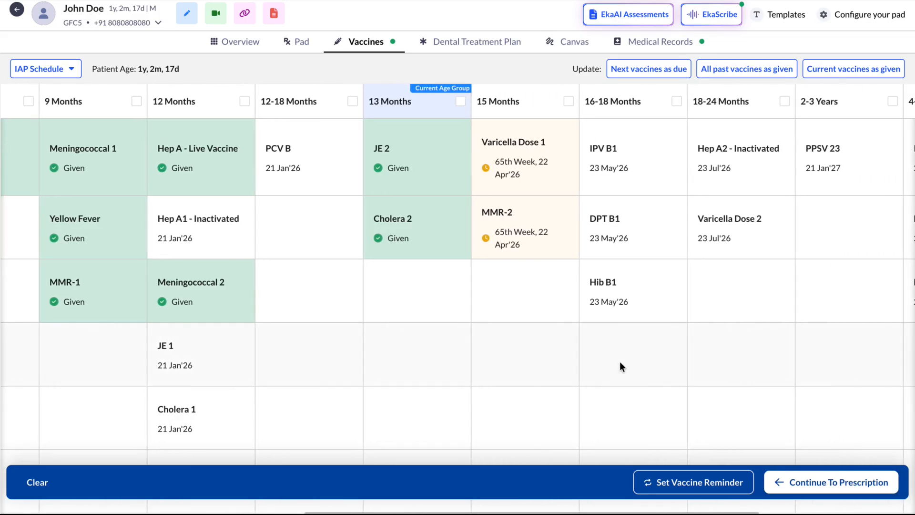
left_click(568, 102)
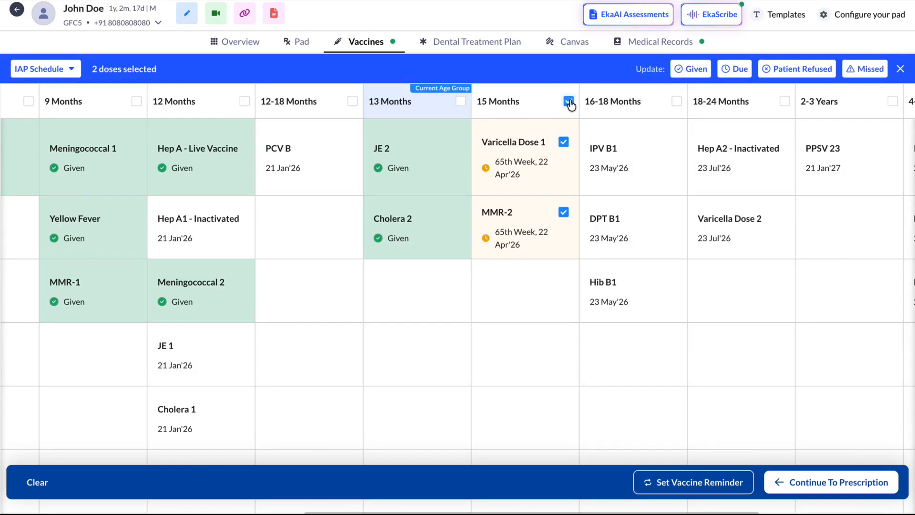
left_click(688, 482)
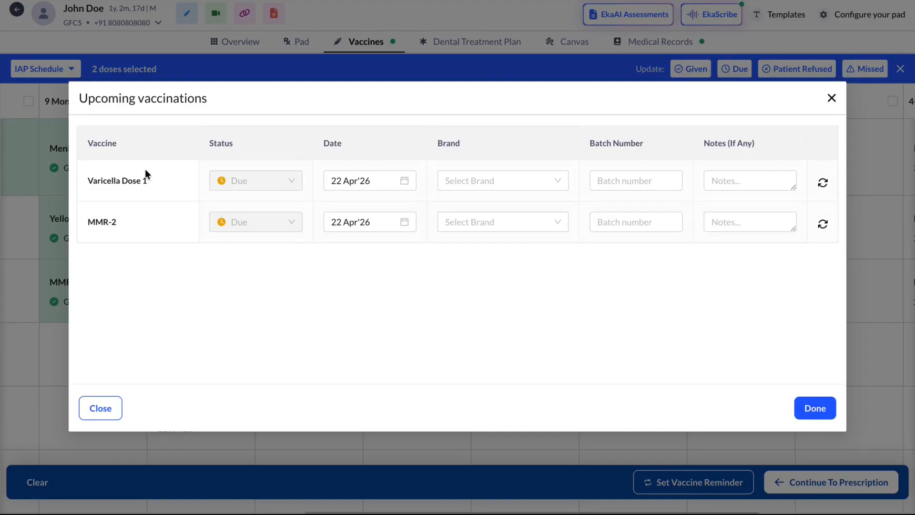
left_click(368, 182)
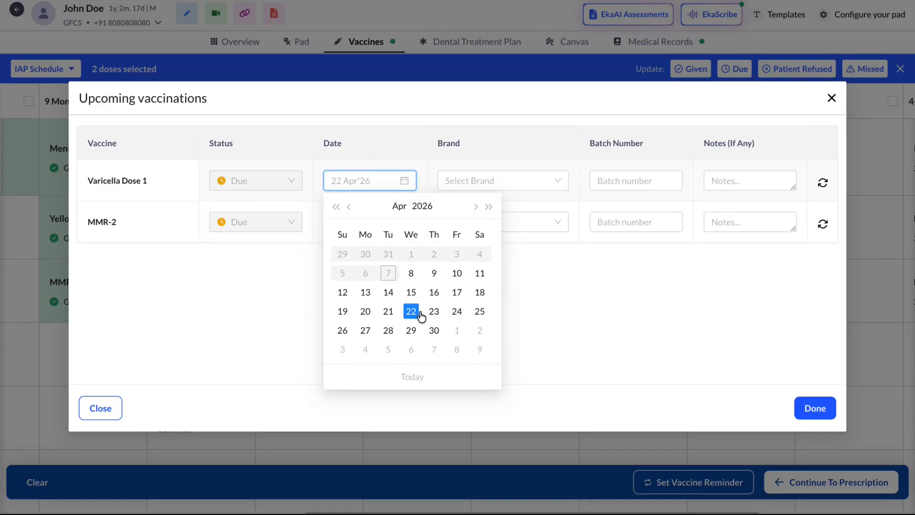
left_click(568, 314)
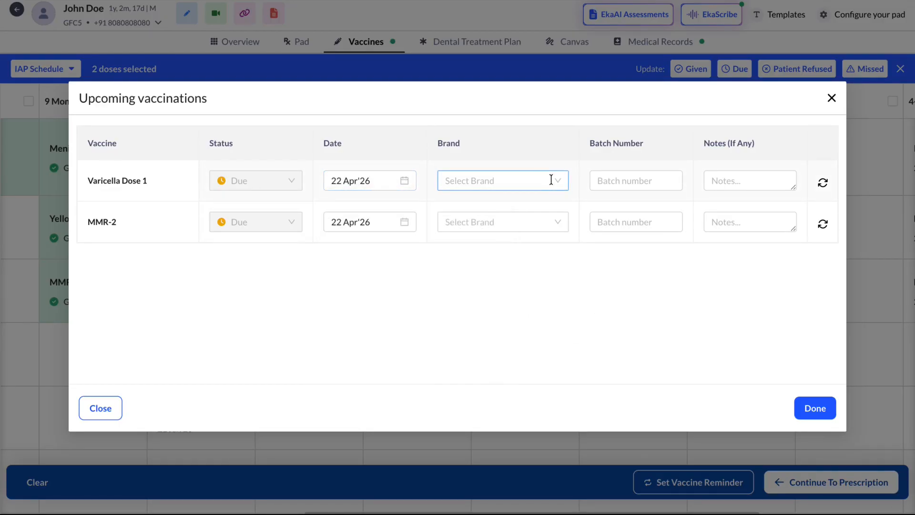
left_click(551, 180)
scroll(524, 346, "down", 1)
scroll(524, 346, "up", 1)
left_click(645, 284)
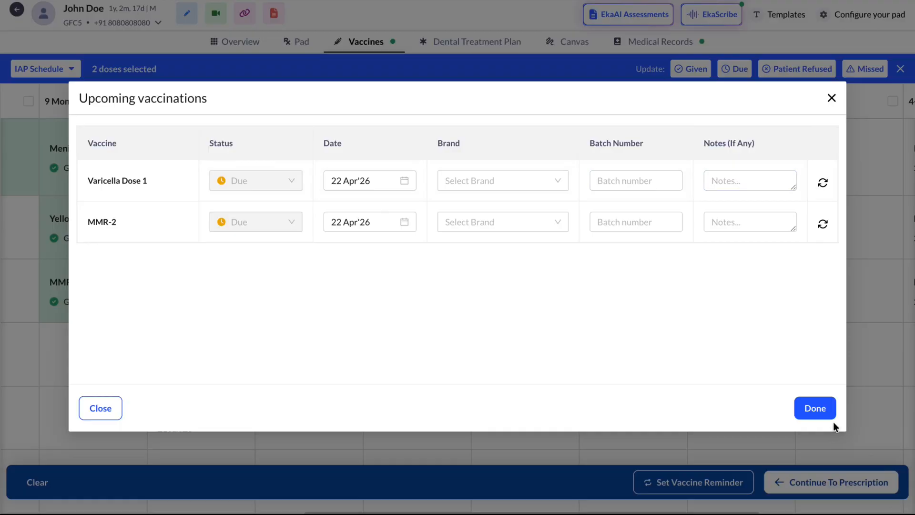
Confirm the upcoming vaccinations for Varicella Dose 1 and MMR-2 and return to the prescription pad
left_click(816, 411)
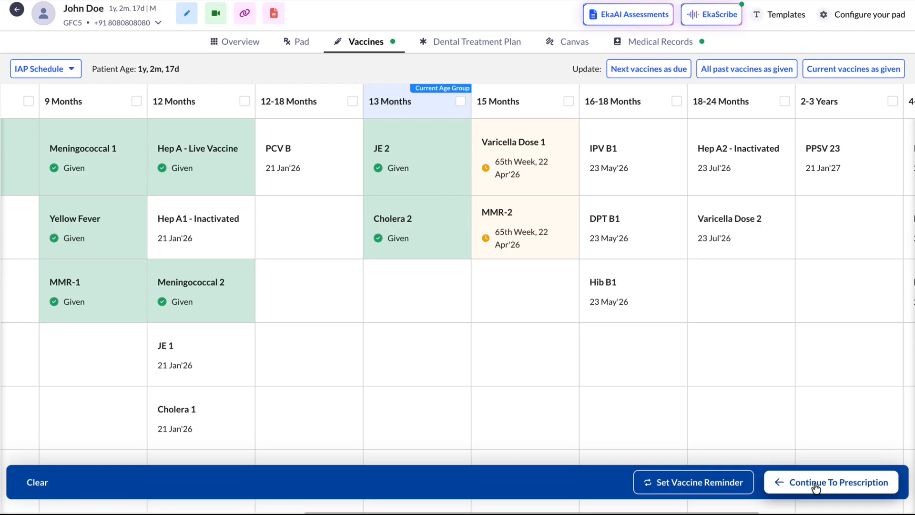
left_click(816, 487)
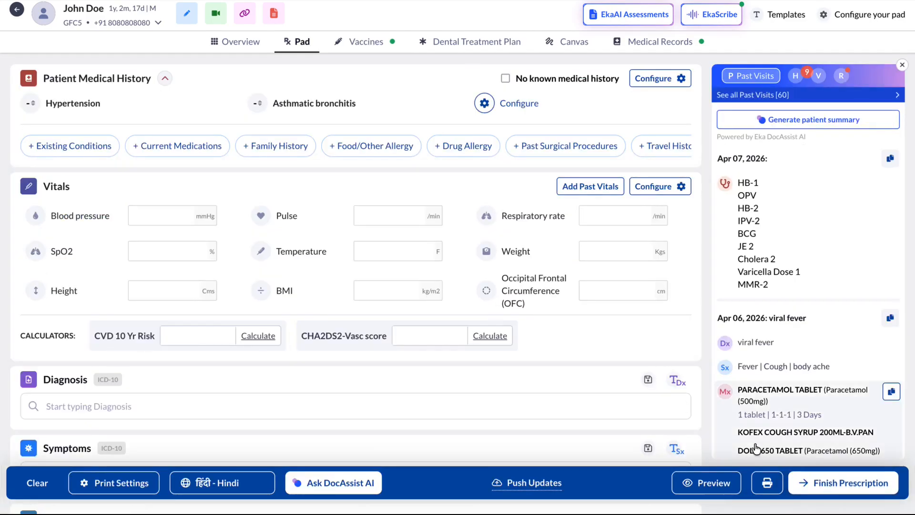
Preview the prescription and review its given and due vaccinations, then close the preview
left_click(696, 483)
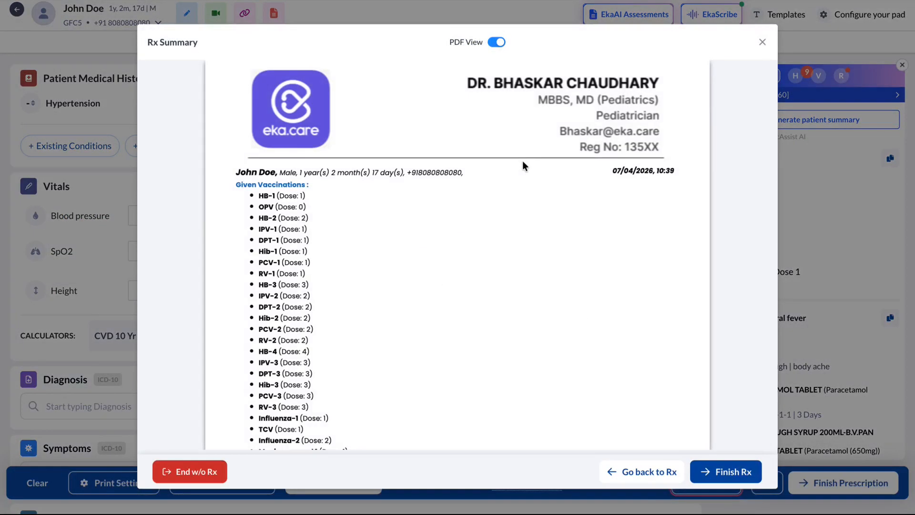
scroll(430, 253, "down", 3)
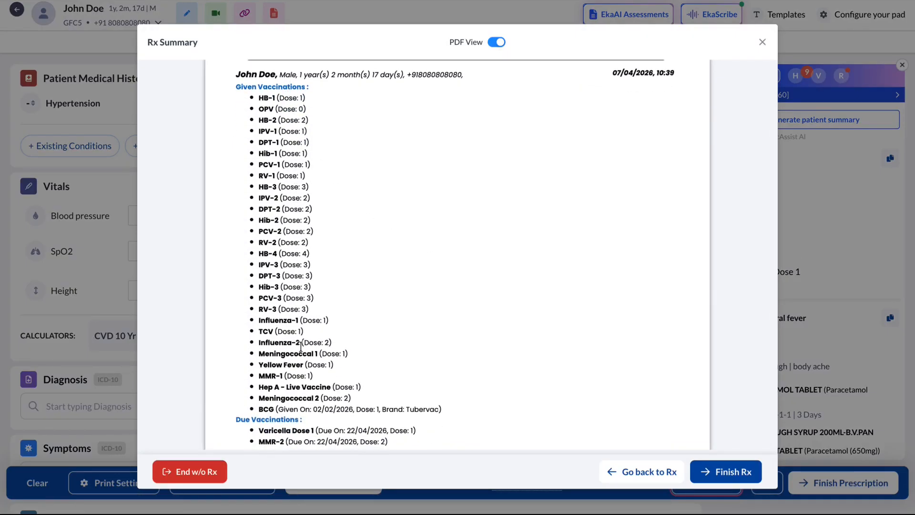
scroll(301, 346, "down", 2)
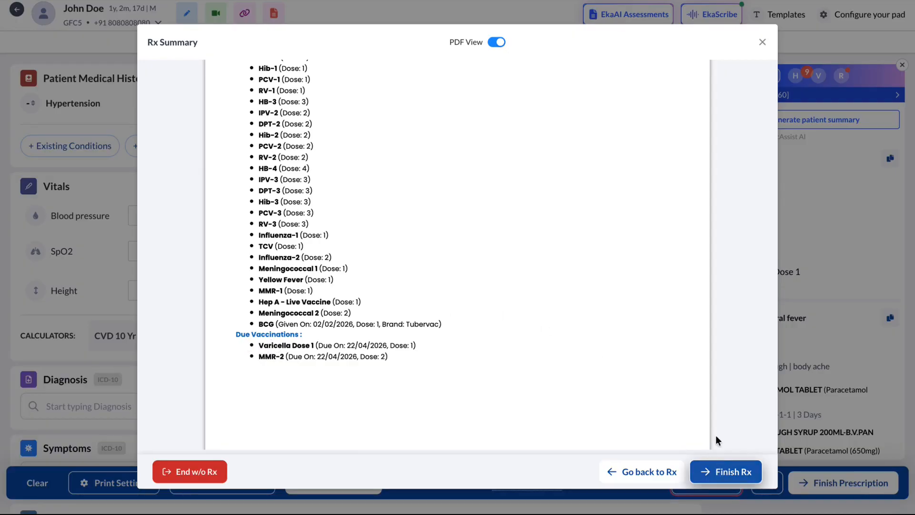
left_click(762, 43)
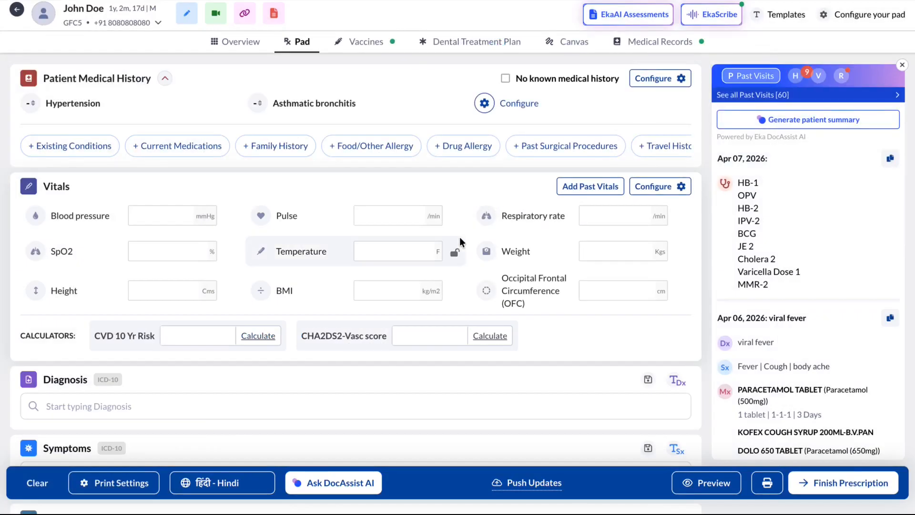
Finish the prescription and end the patient's visit
scroll(460, 240, "down", 6)
scroll(460, 237, "down", 2)
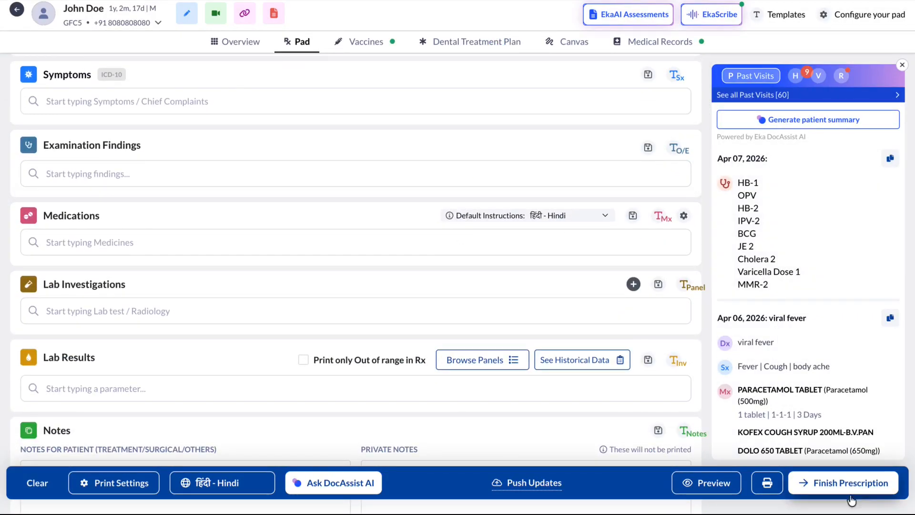
left_click(828, 483)
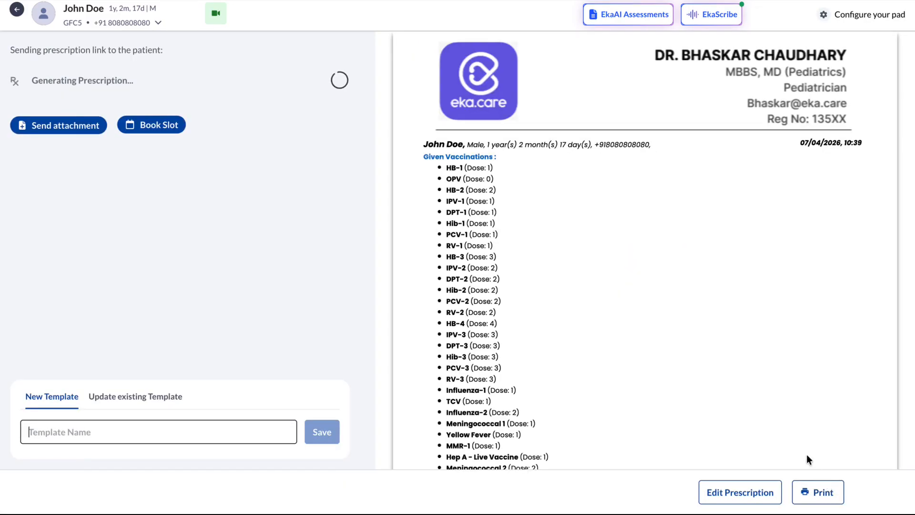
left_click(886, 493)
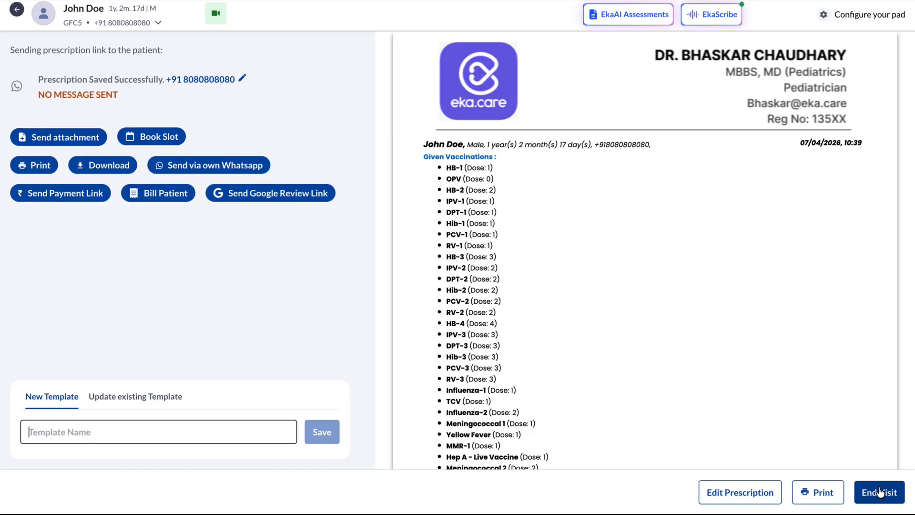